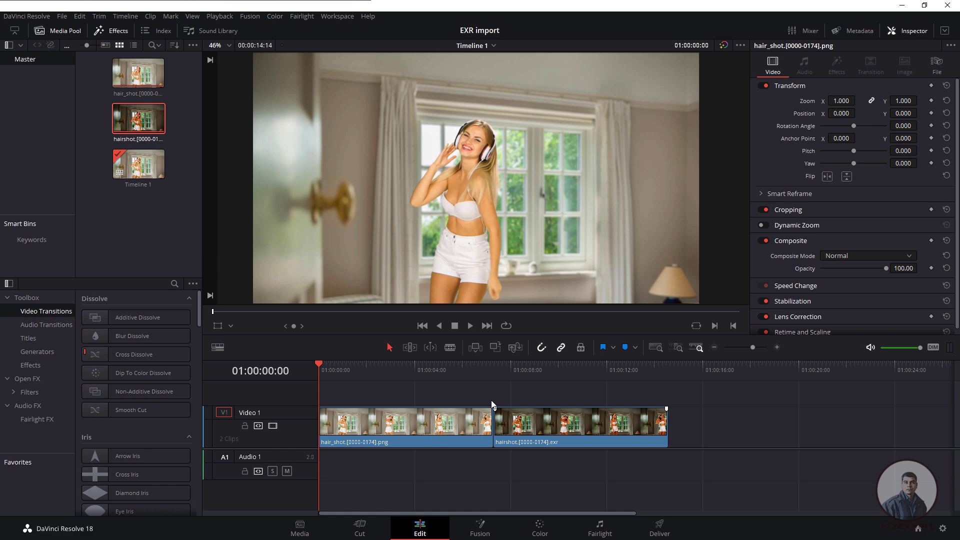
- Preview the composite along the timeline, comparing the raw green-screen plate with Merge2
left_click_drag(439, 370, 500, 367)
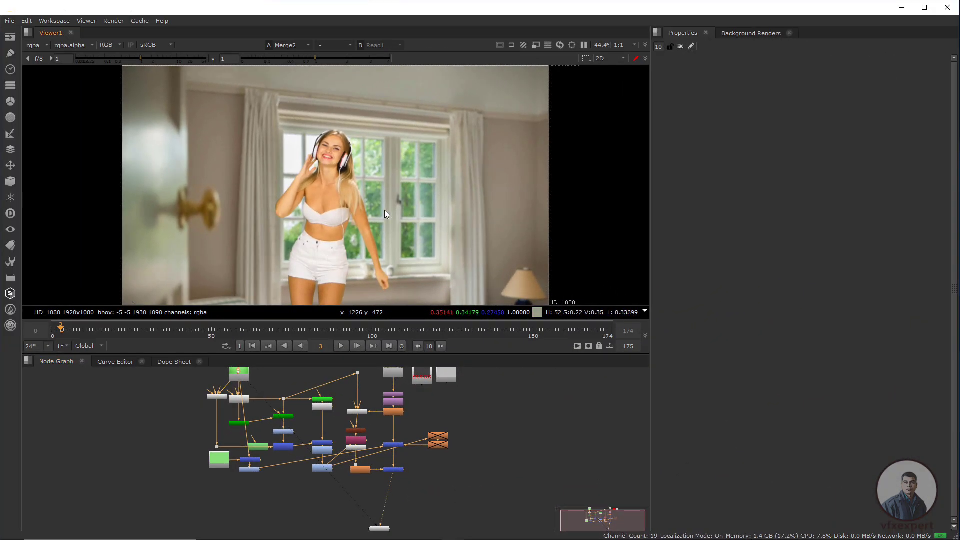
key("1")
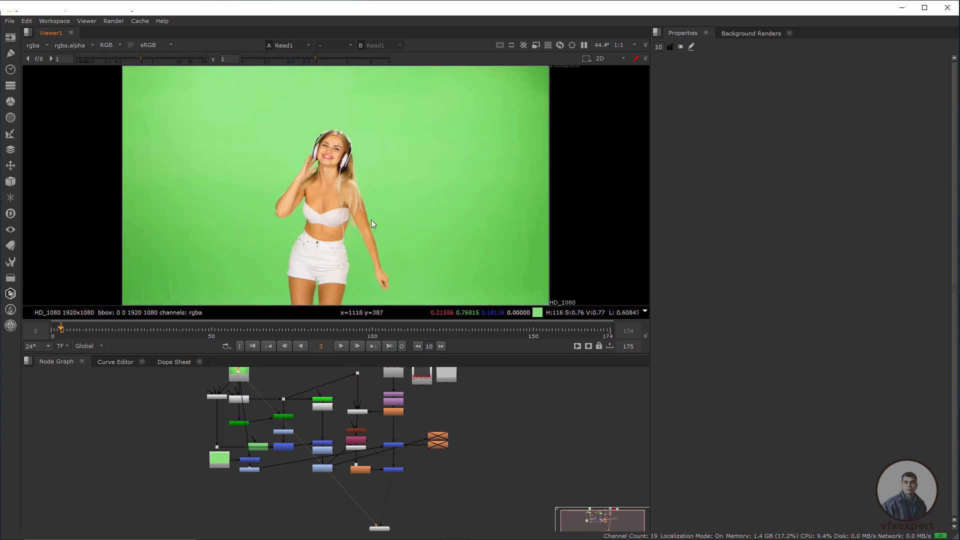
key("2")
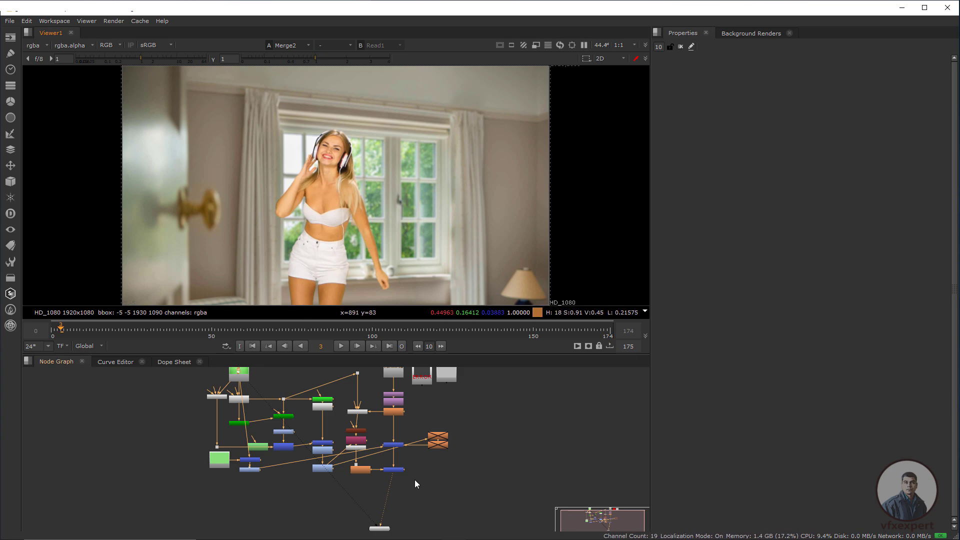
scroll(389, 494, "up", 3)
key("1")
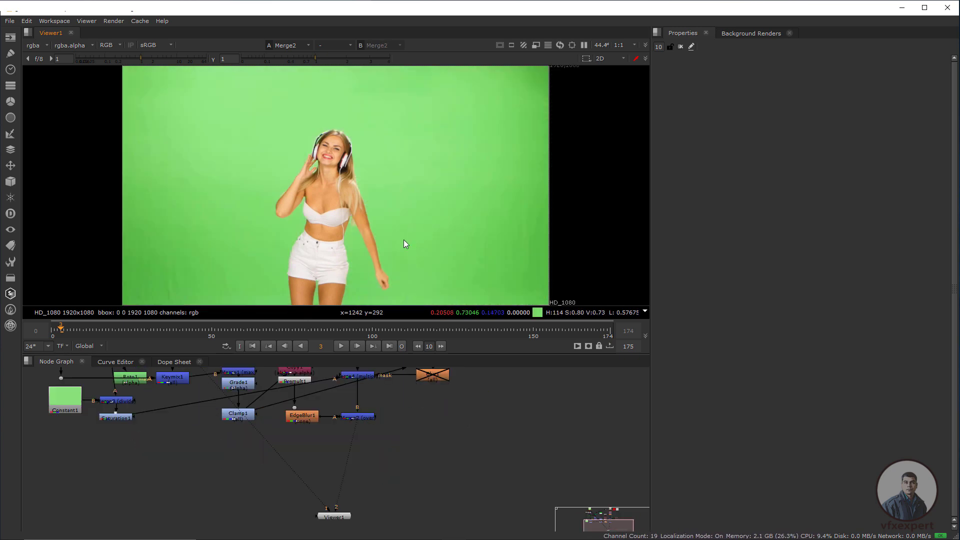
- Add Write1 connected below Merge2 and view its output
key("w")
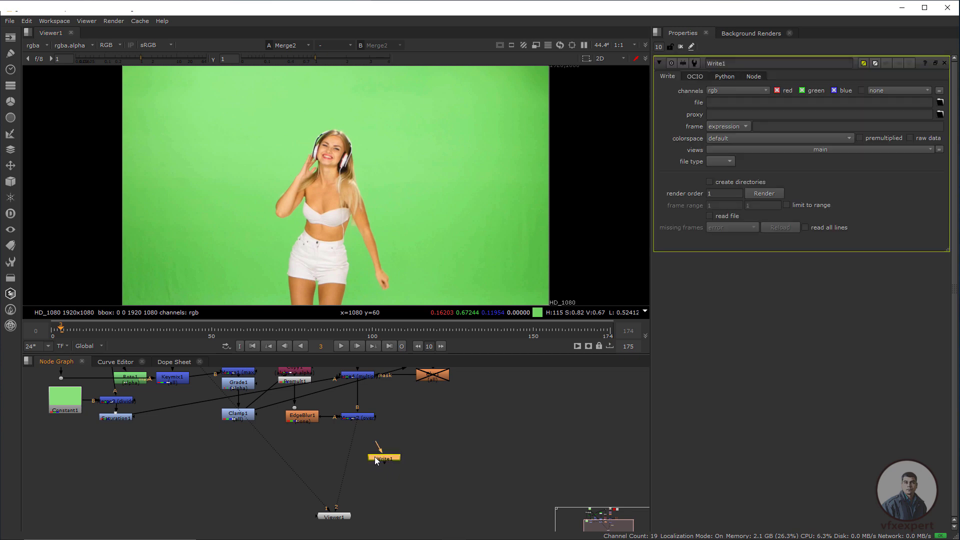
left_click_drag(344, 443, 415, 457)
key("1")
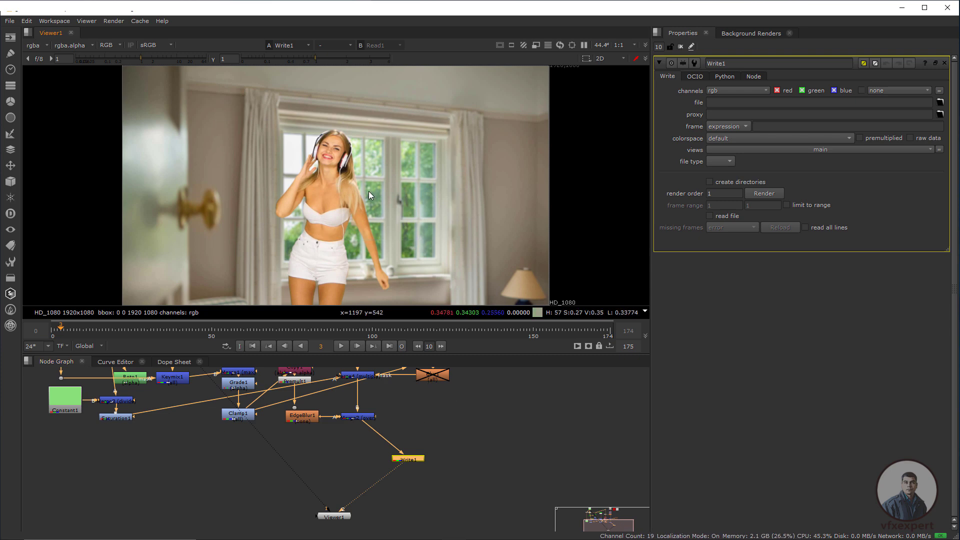
left_click_drag(413, 459, 423, 465)
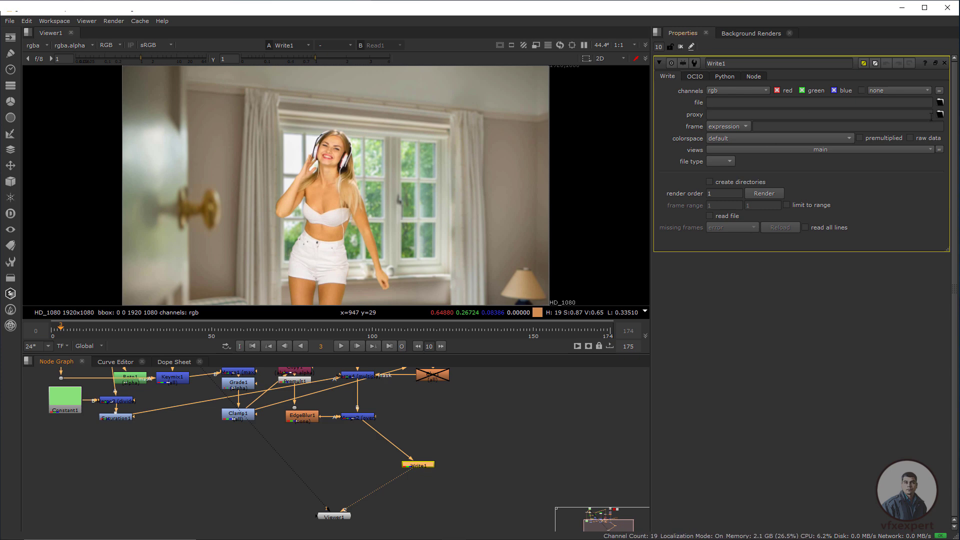
- Set Write1's output path to hairshot.####.exr in the EXR folder
left_click(940, 103)
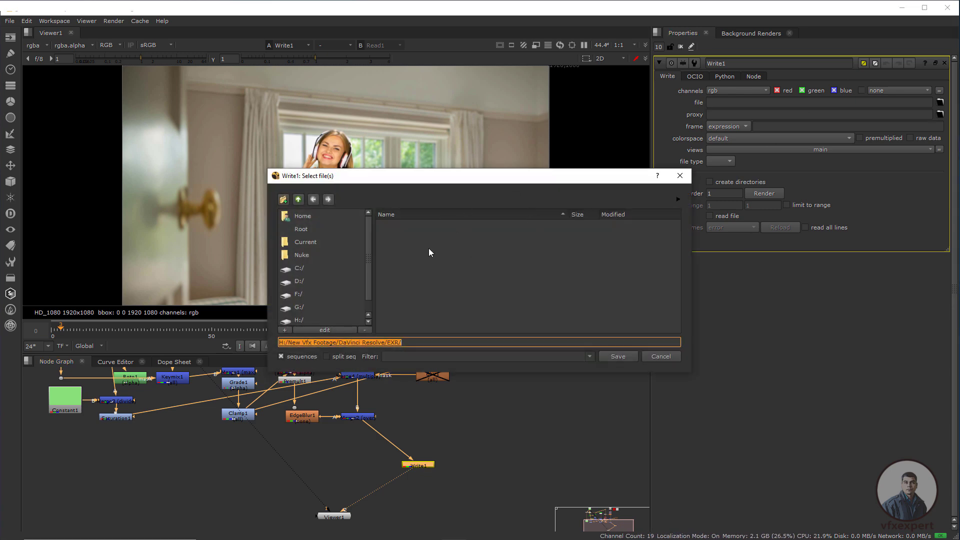
double_click(419, 326)
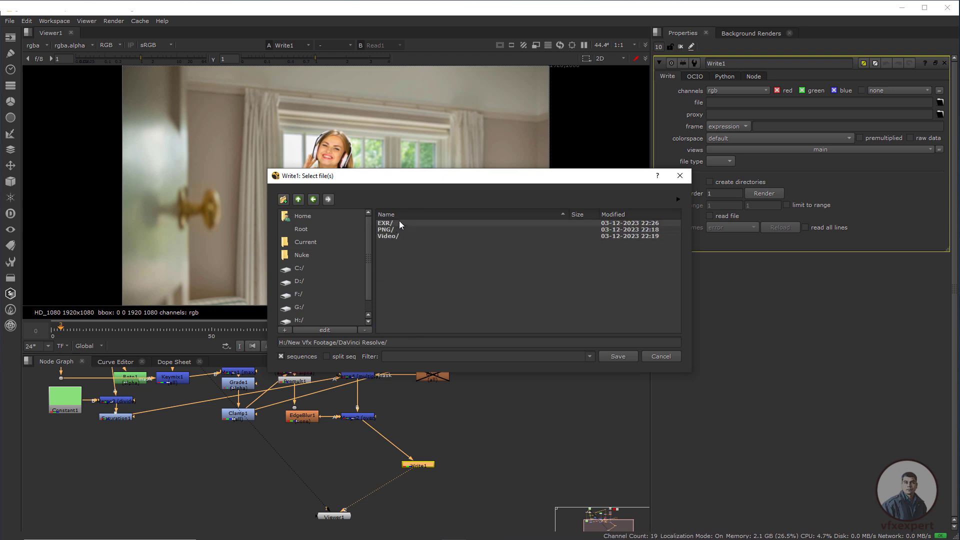
double_click(395, 223)
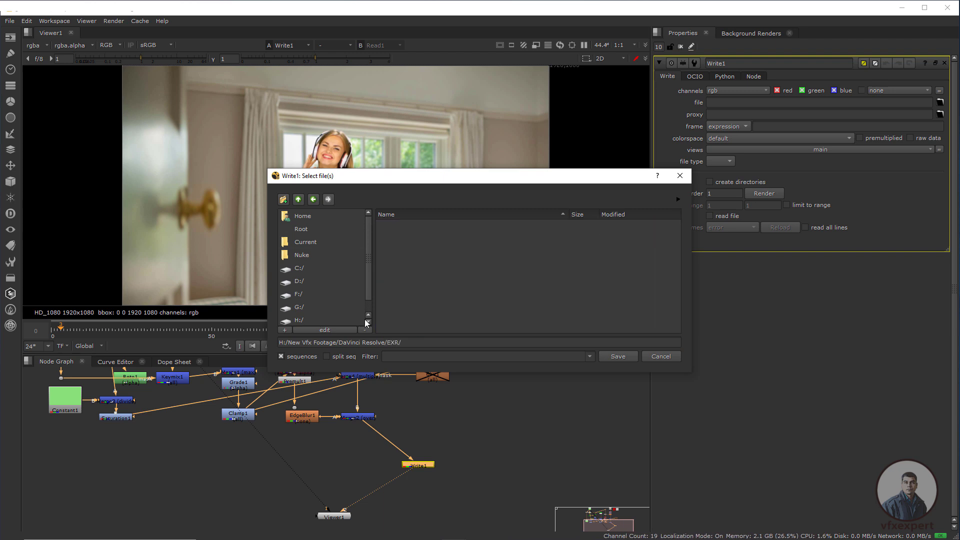
left_click(428, 342)
type("hairshot.####.exr")
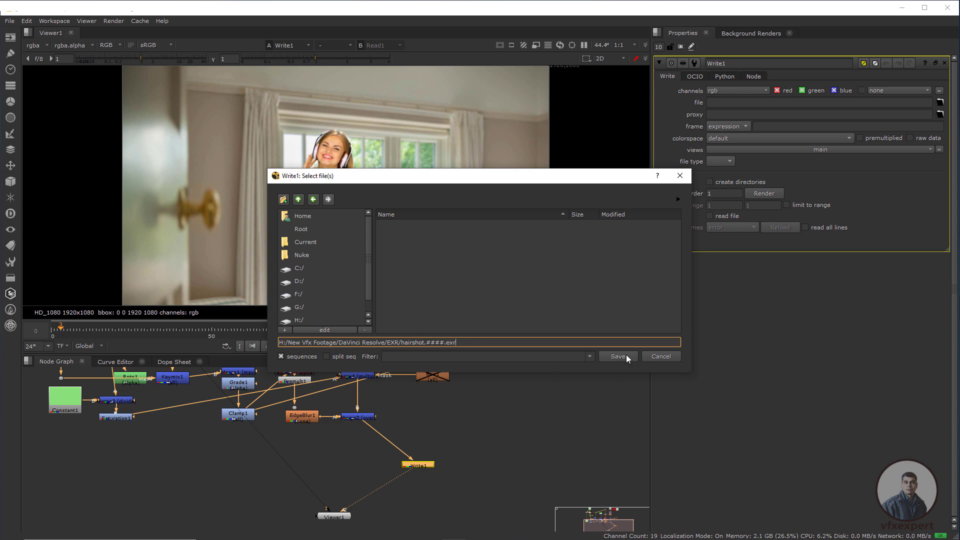
left_click(627, 356)
- Render Write1 over the global frame range 0–174
left_click(764, 320)
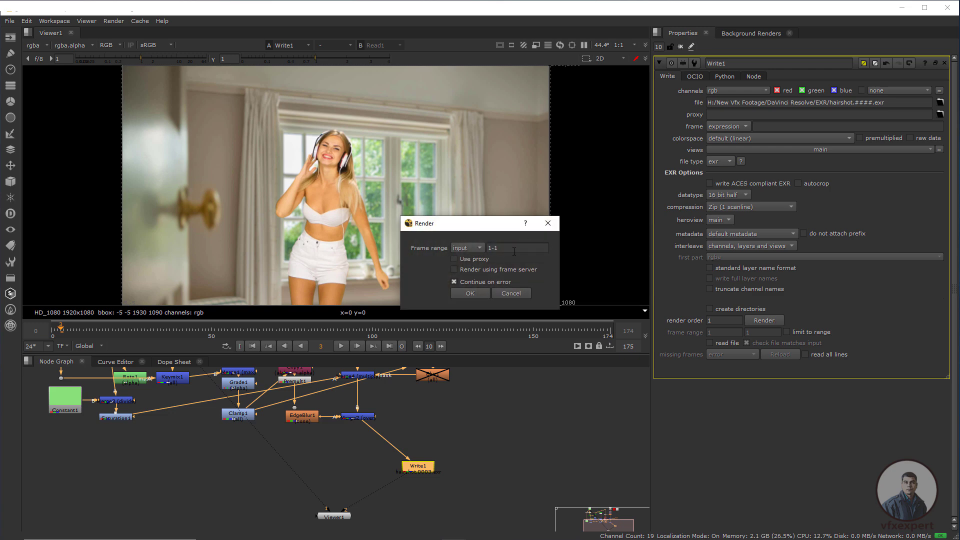
left_click(468, 248)
left_click(466, 269)
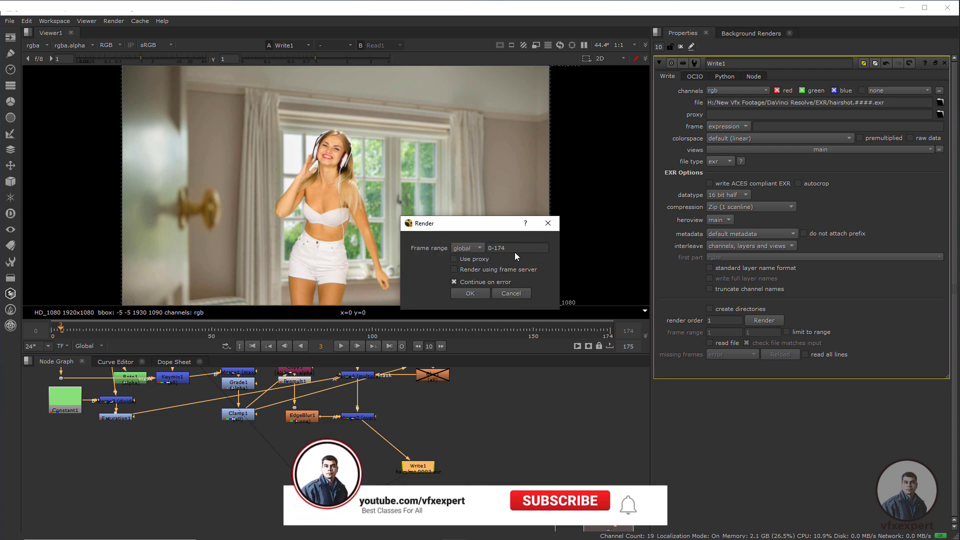
left_click(520, 250)
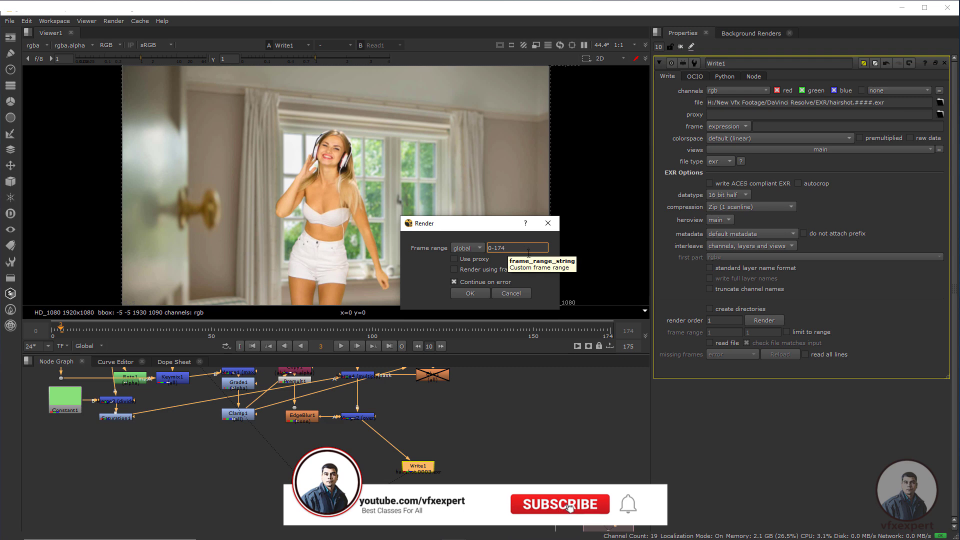
left_click(478, 293)
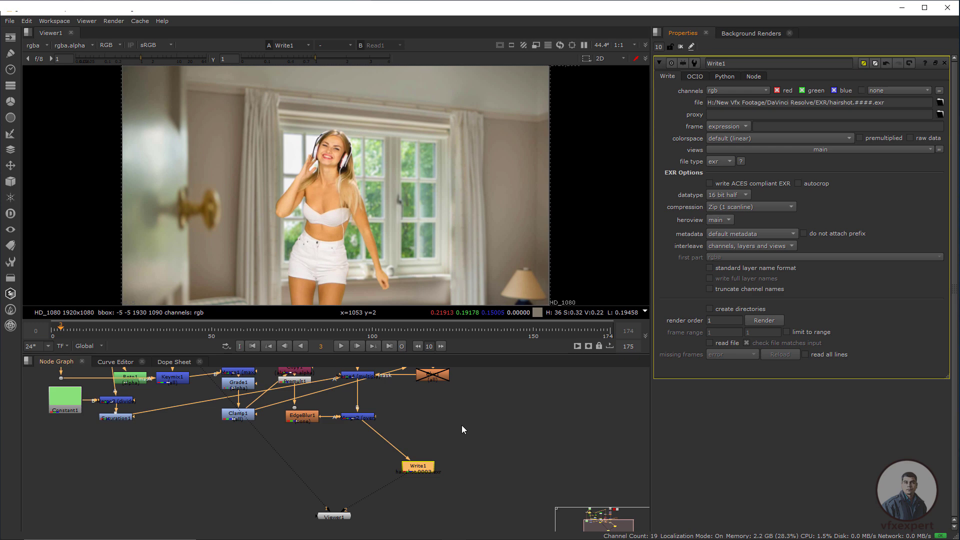
- Add Write2 after Merge2, outputting hair_shot.####.png in the PNG folder
left_click_drag(411, 466, 347, 471)
left_click(357, 419)
key("w")
key("1")
left_click(940, 102)
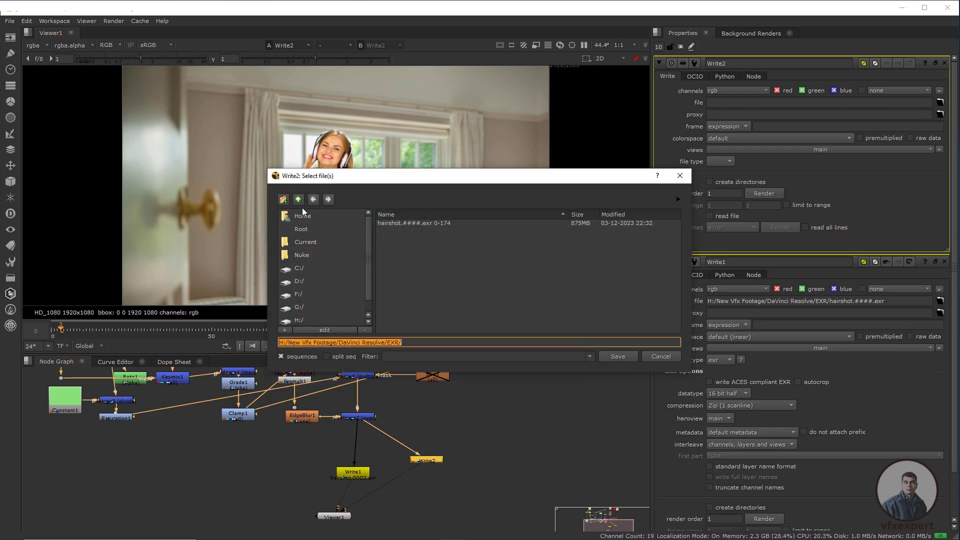
left_click(298, 199)
double_click(395, 228)
left_click(422, 342)
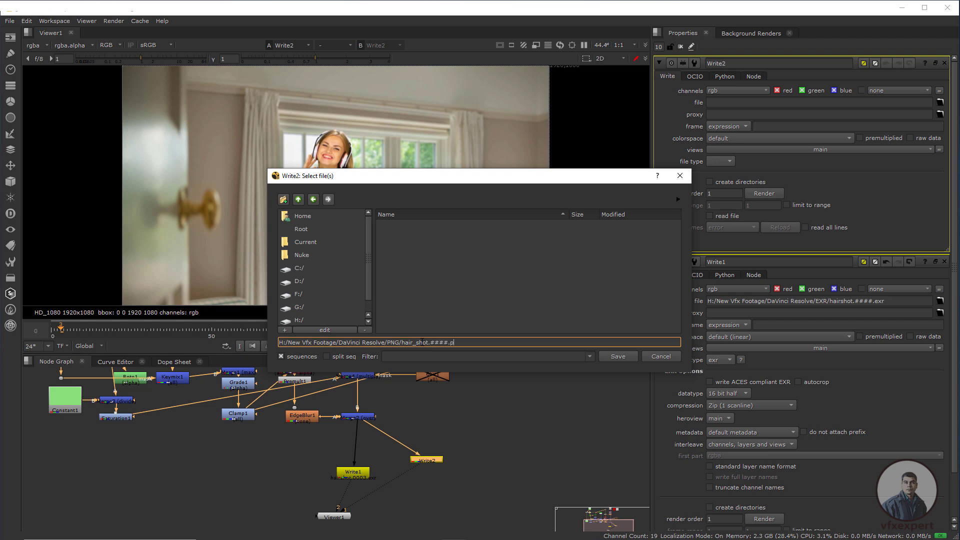
left_click(618, 357)
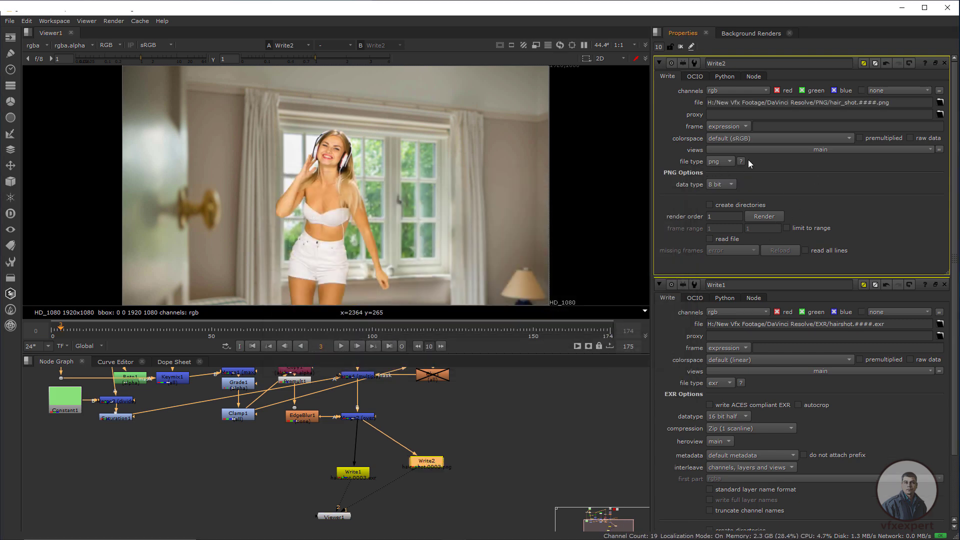
- Render the PNG sequence for frames 0–174 and check a later frame
left_click(765, 217)
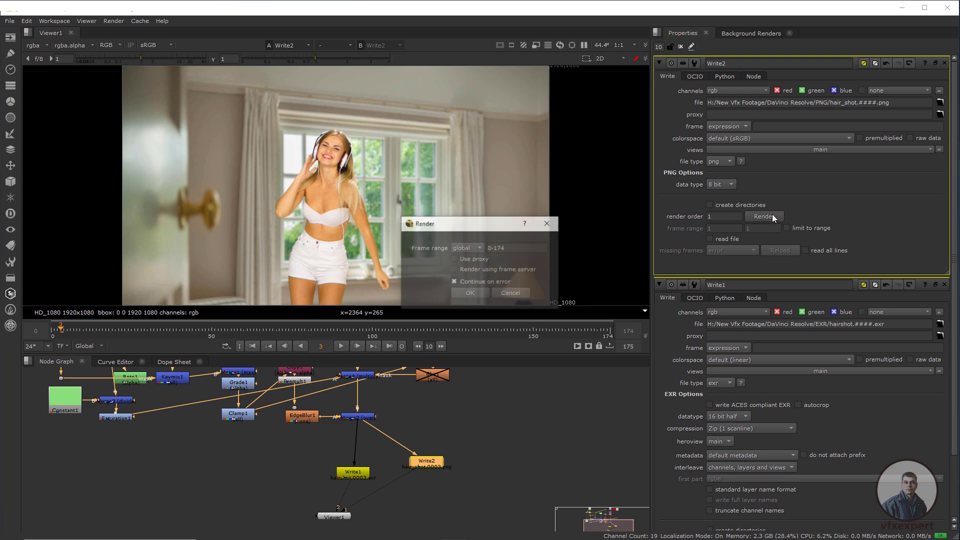
left_click(480, 291)
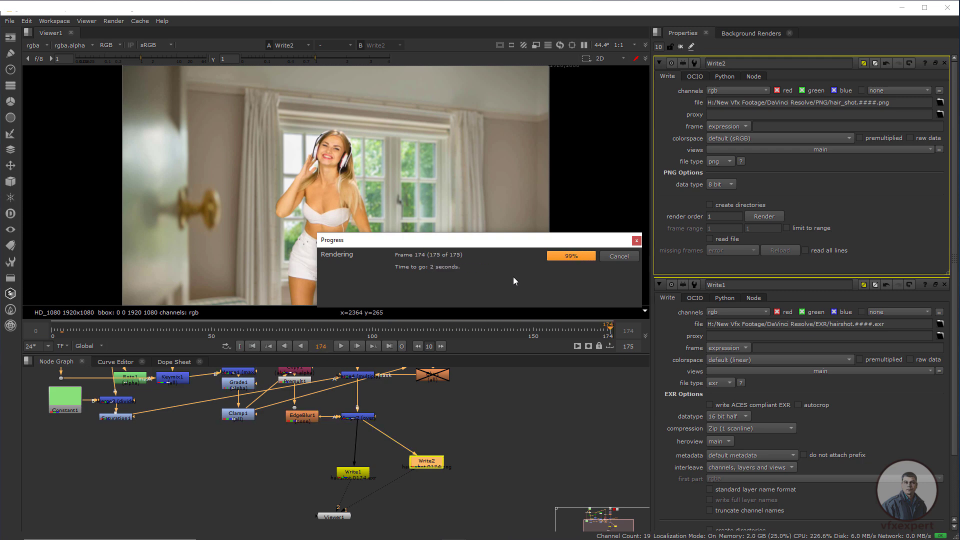
left_click_drag(395, 330, 303, 330)
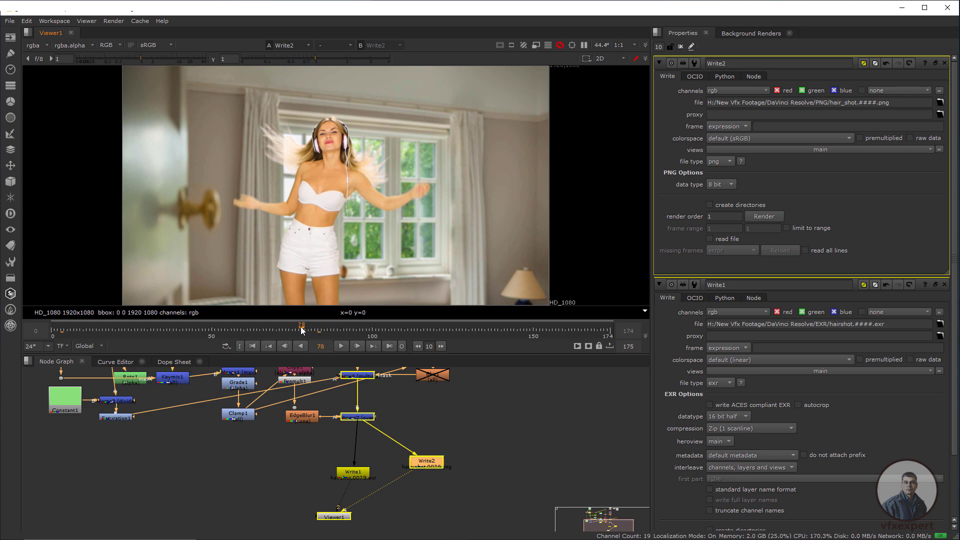
left_click_drag(381, 332, 410, 332)
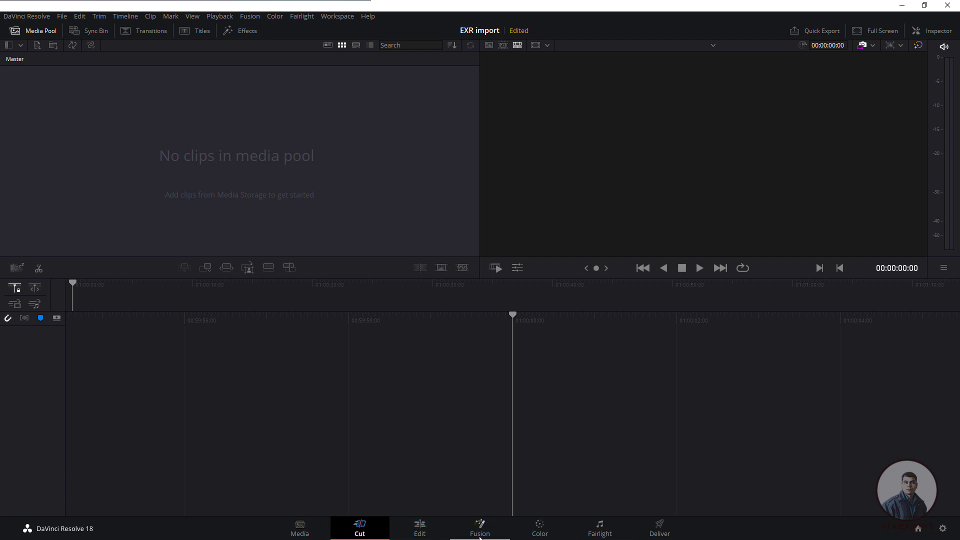
- Switch Resolve to the Edit page and bring up the file window on the output folder
left_click(425, 529)
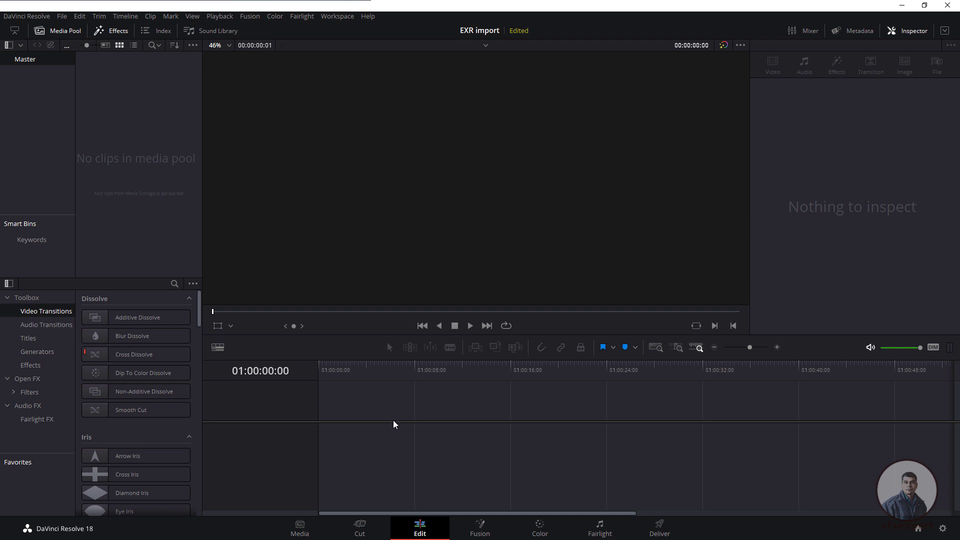
key("alt+Tab")
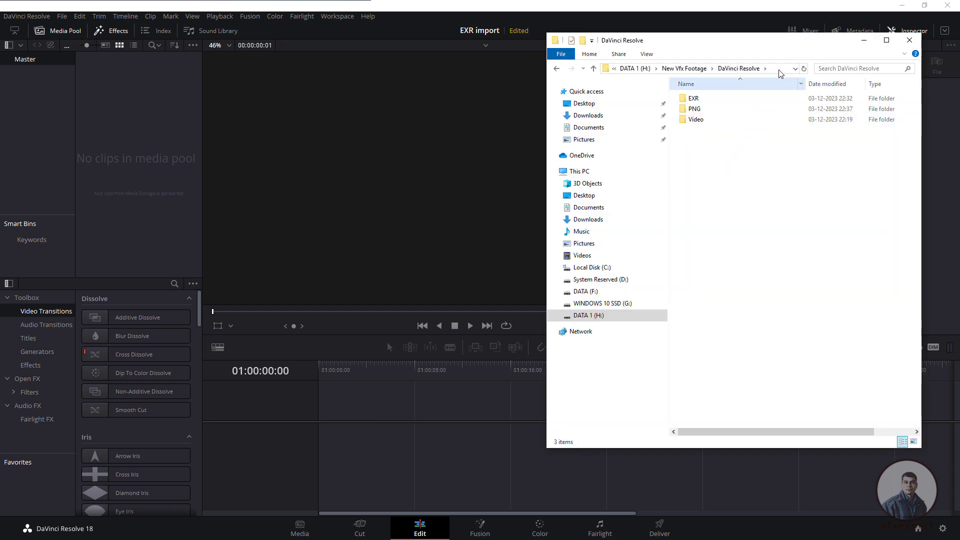
mouse_move(694, 99)
left_mouse_down()
mouse_move(699, 125)
mouse_move(763, 76)
mouse_move(699, 106)
left_mouse_up()
double_click(699, 106)
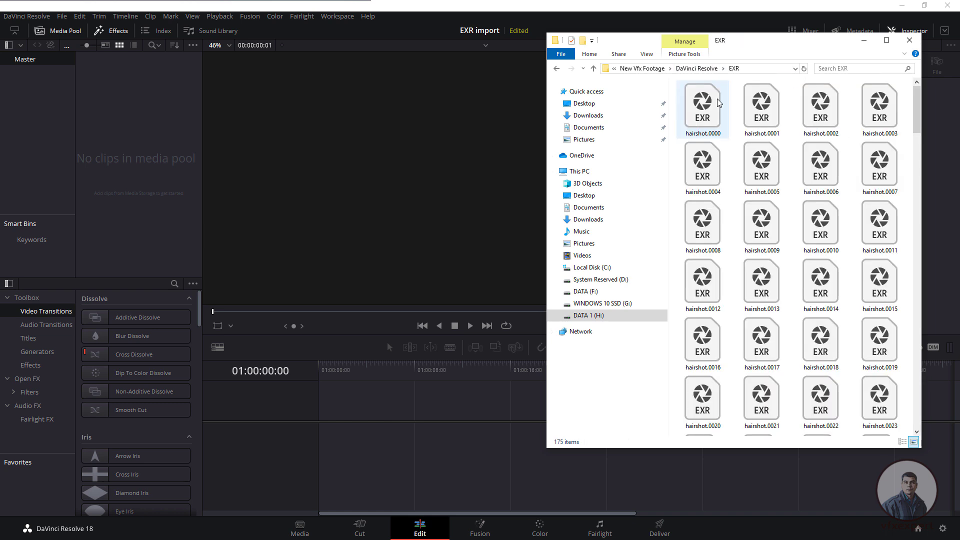
left_click(558, 69)
double_click(695, 107)
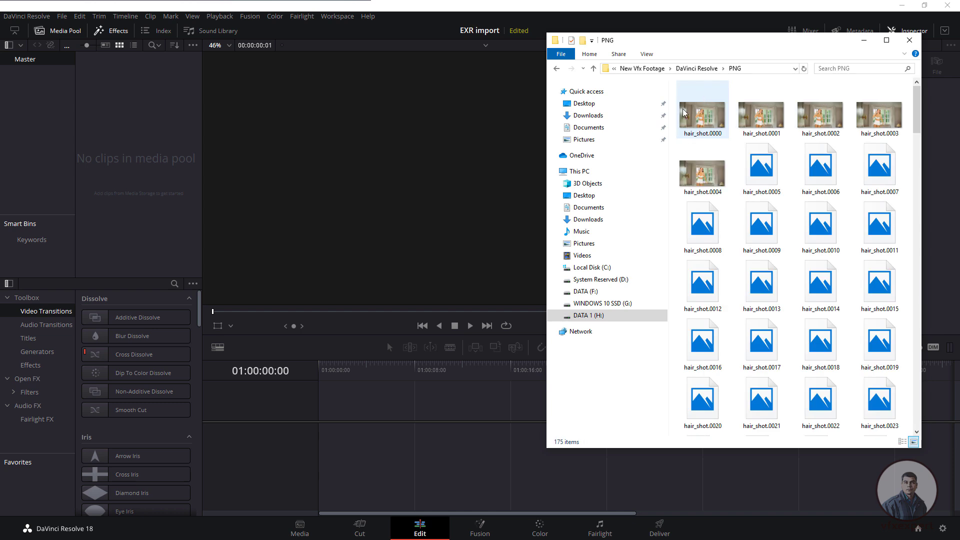
left_click(558, 69)
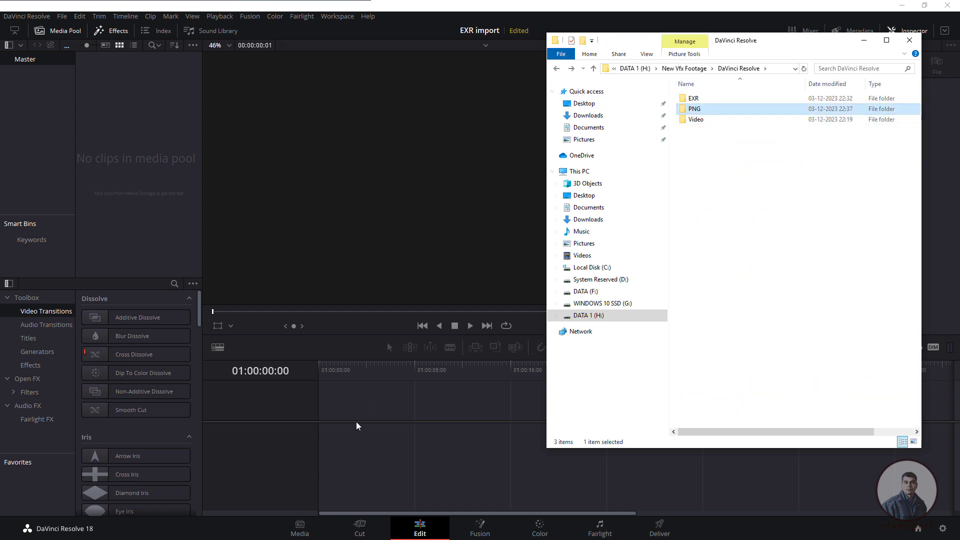
- Place the hair_shot.[0000-0174].png sequence at the start of Video 1 and scrub through it
left_click_drag(695, 109, 320, 418)
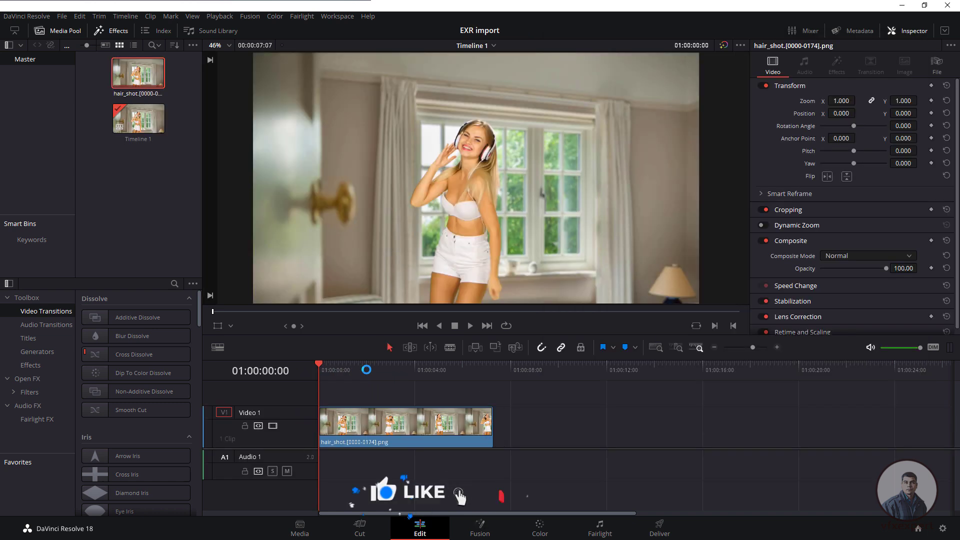
left_click(371, 368)
left_click(412, 369)
left_click_drag(368, 369, 384, 380)
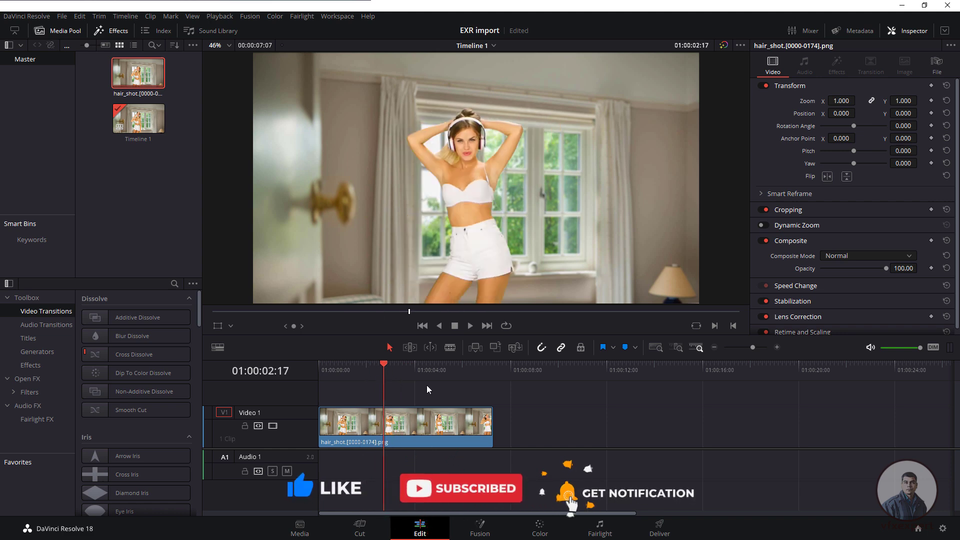
key("Home")
key("alt+Tab")
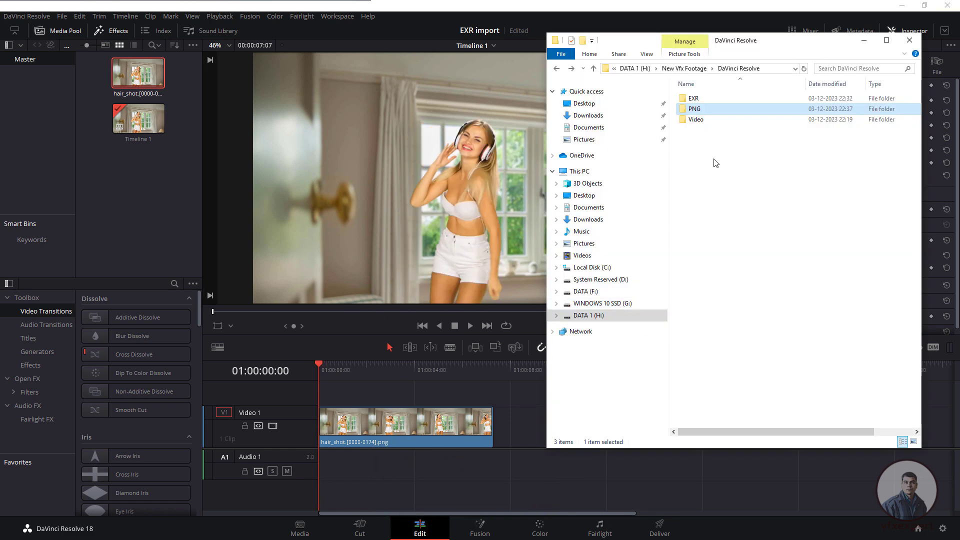
- Drop the hairshot EXR sequence onto Video 1 after the PNG clip and scrub into it
left_click_drag(828, 33, 887, 57)
left_click(763, 109)
left_click_drag(800, 110, 496, 440)
left_click_drag(447, 370, 508, 377)
left_click(537, 415)
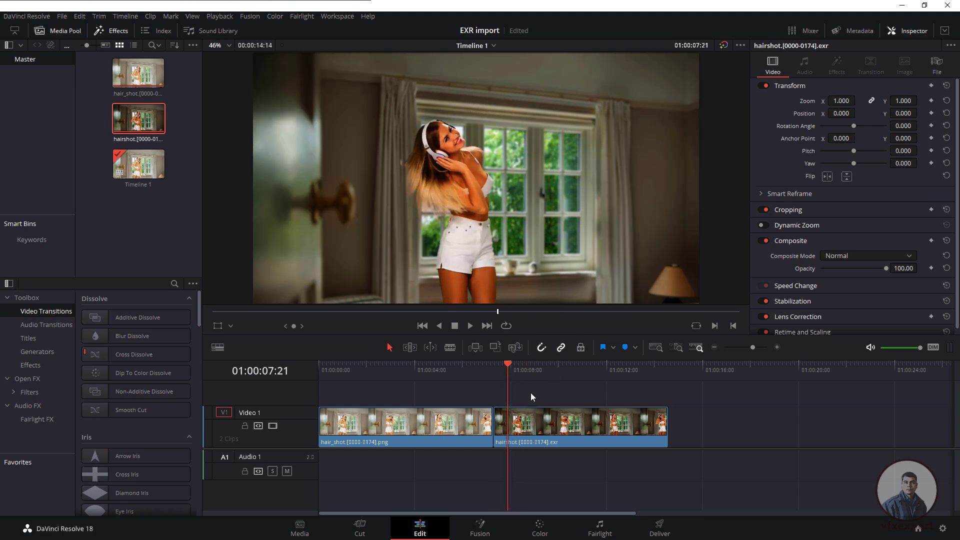
left_click_drag(512, 367, 468, 375)
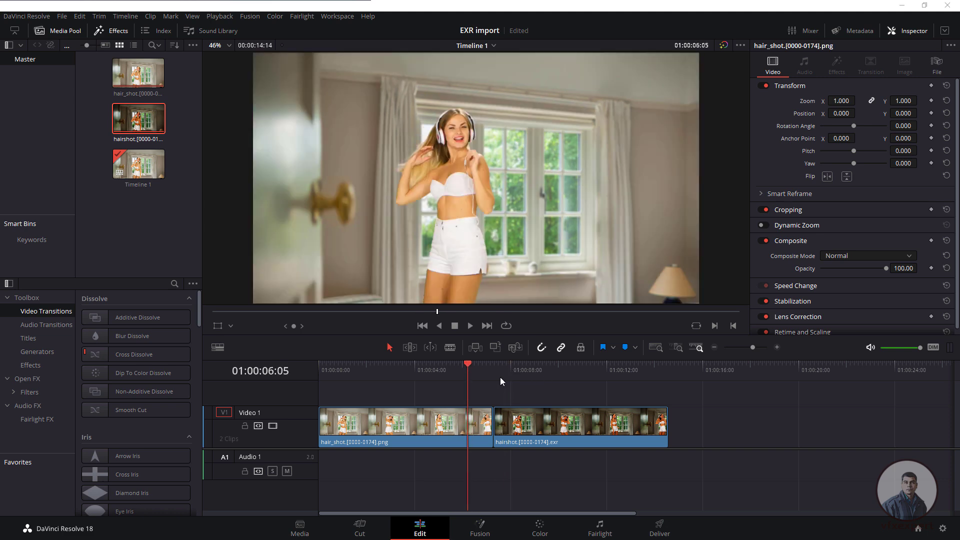
key("alt+Tab")
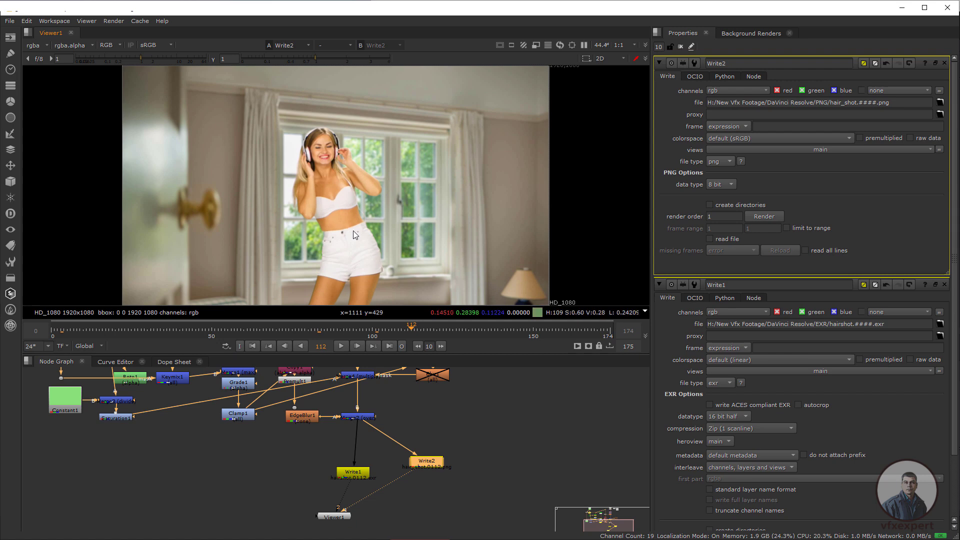
key("alt+Tab")
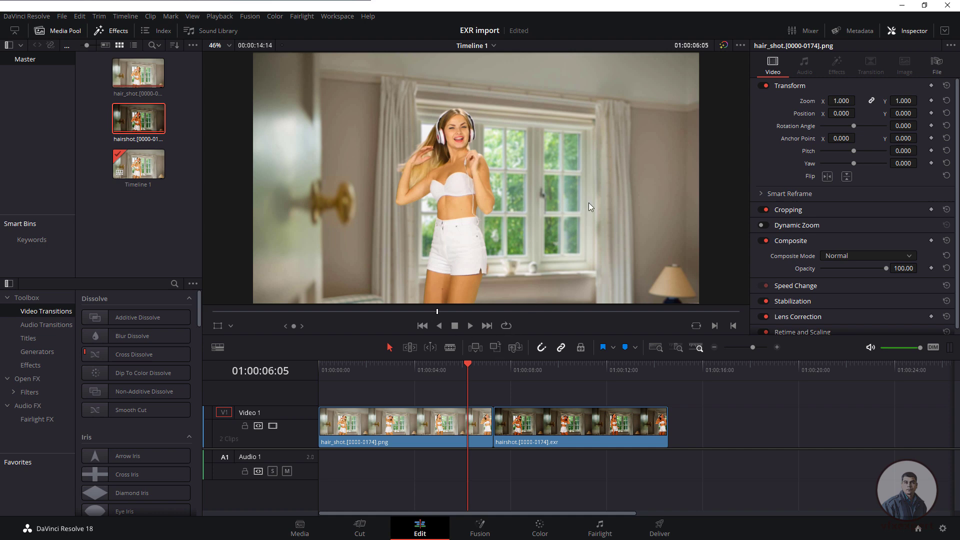
left_click_drag(518, 365, 545, 363)
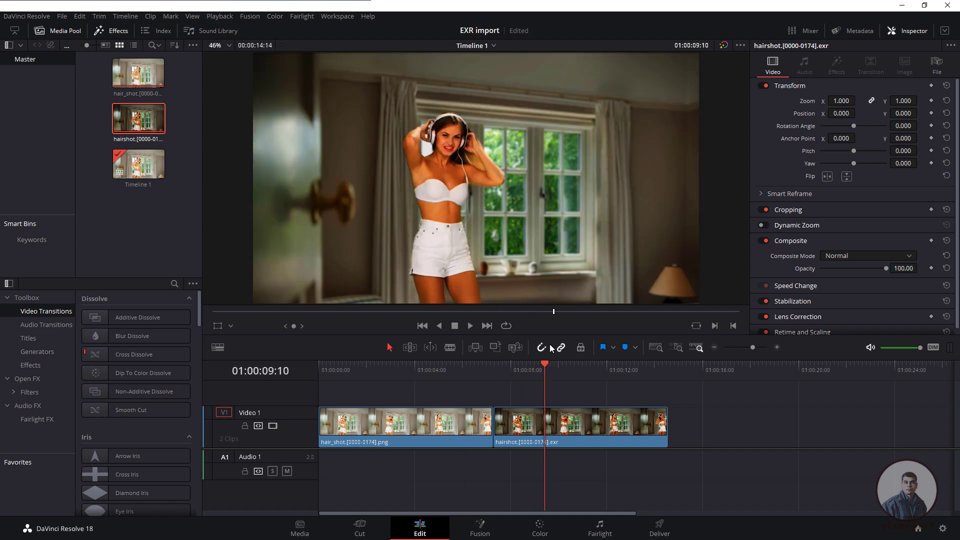
left_click_drag(472, 370, 469, 371)
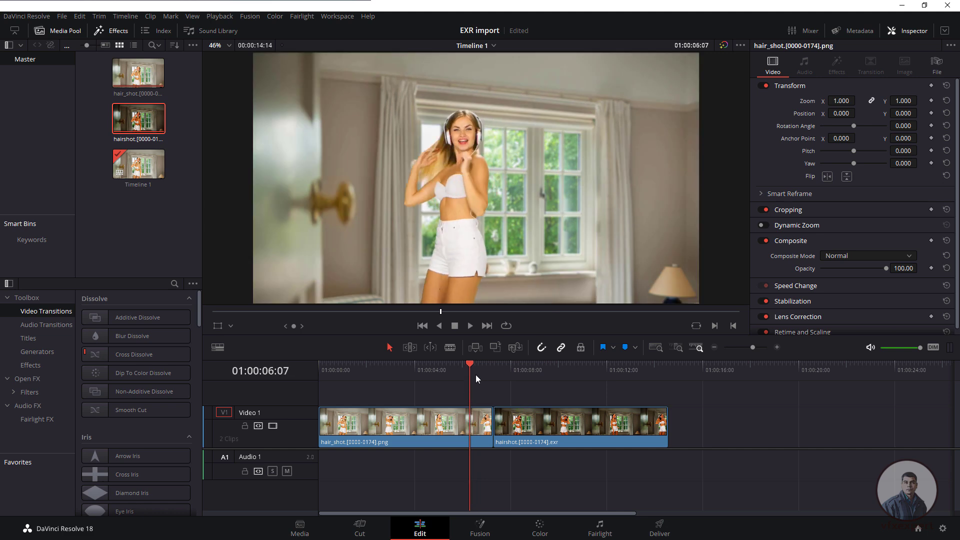
mouse_move(470, 370)
left_mouse_down()
mouse_move(533, 381)
mouse_move(493, 389)
mouse_move(479, 380)
left_mouse_up()
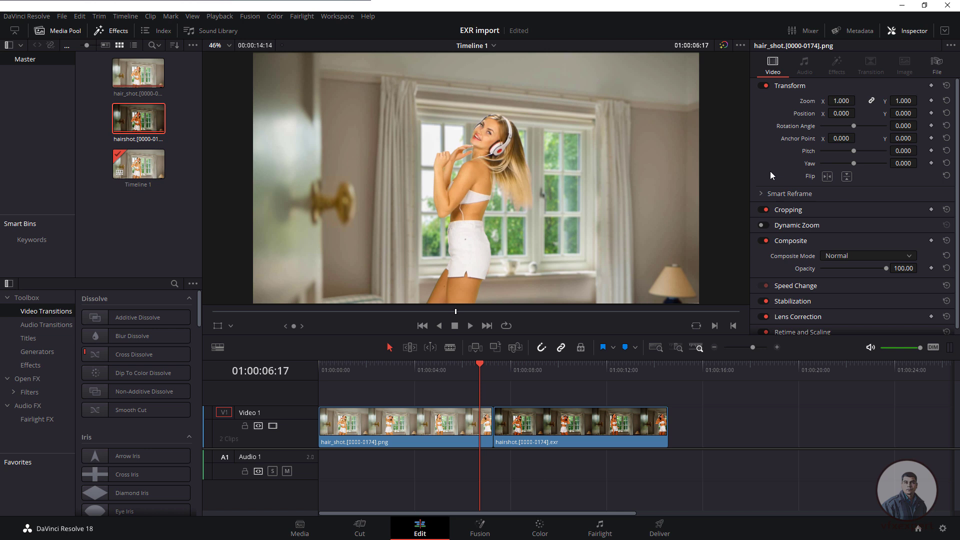
left_click(902, 6)
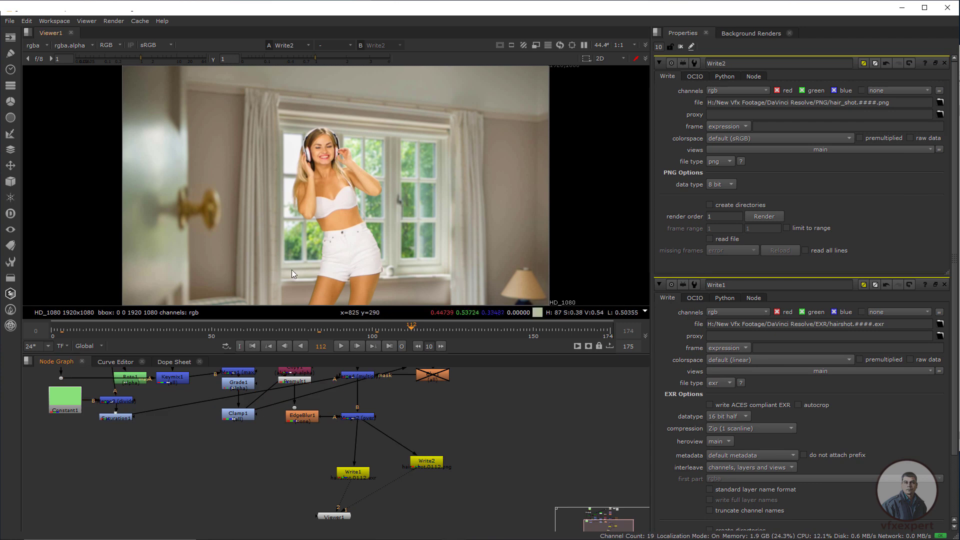
- Read in hairshot.####.exr from the EXR render folder as Read4
key("r")
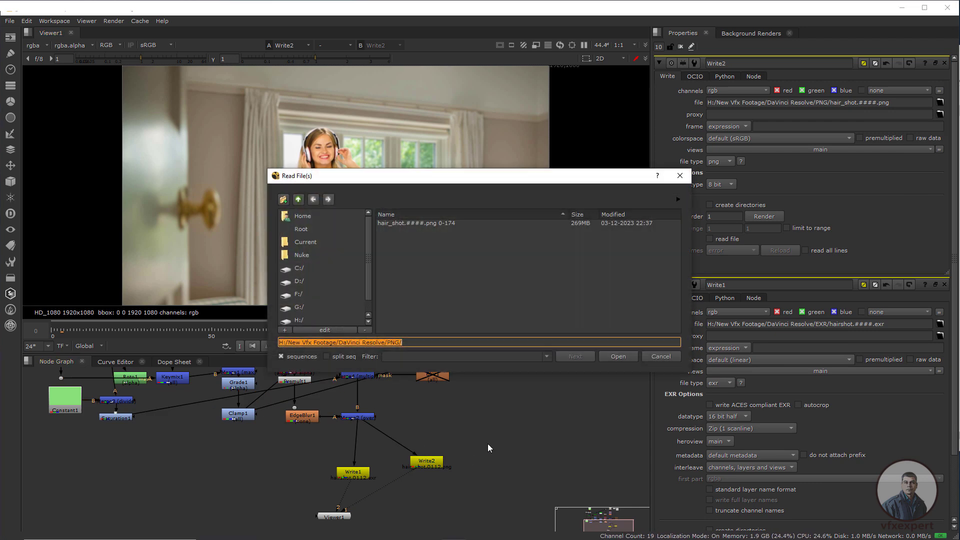
left_click(300, 200)
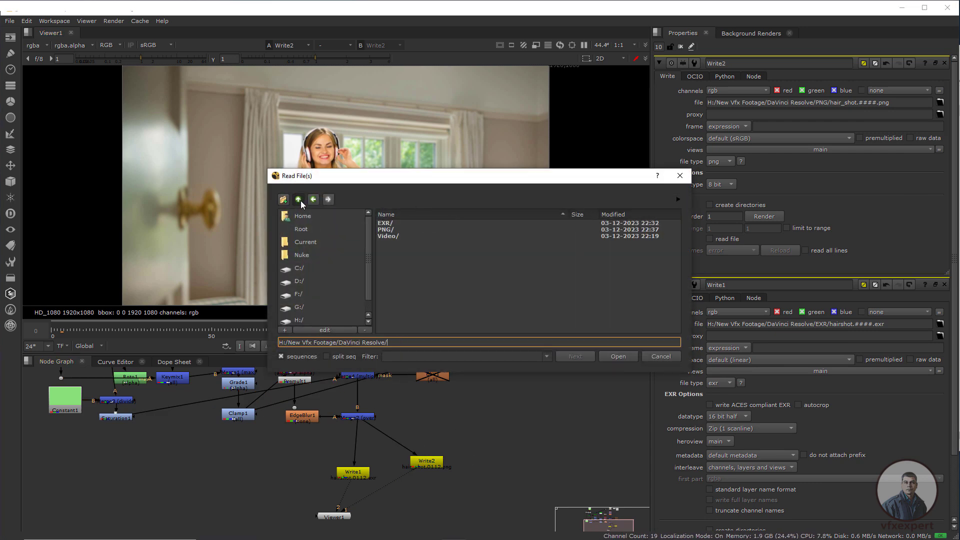
left_click(300, 200)
double_click(389, 223)
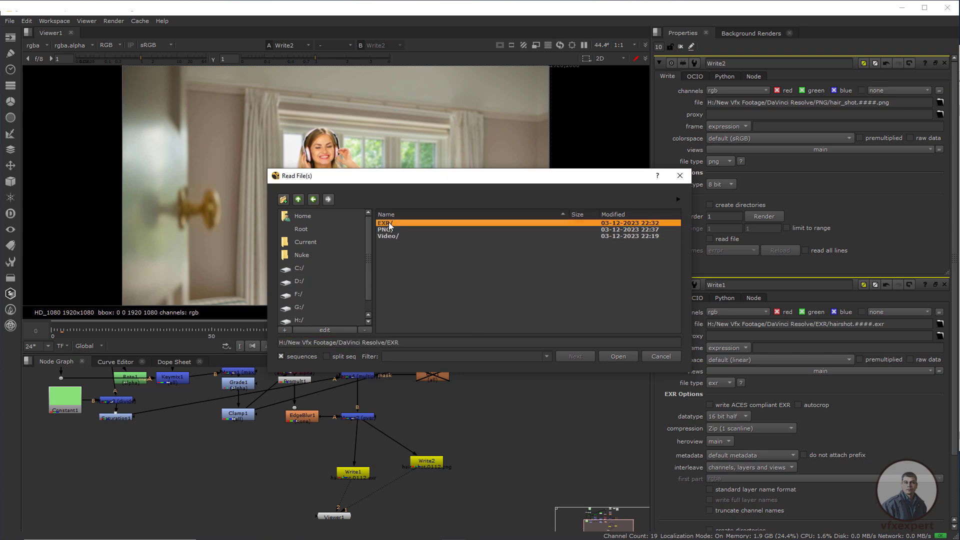
left_click(409, 223)
left_click(618, 356)
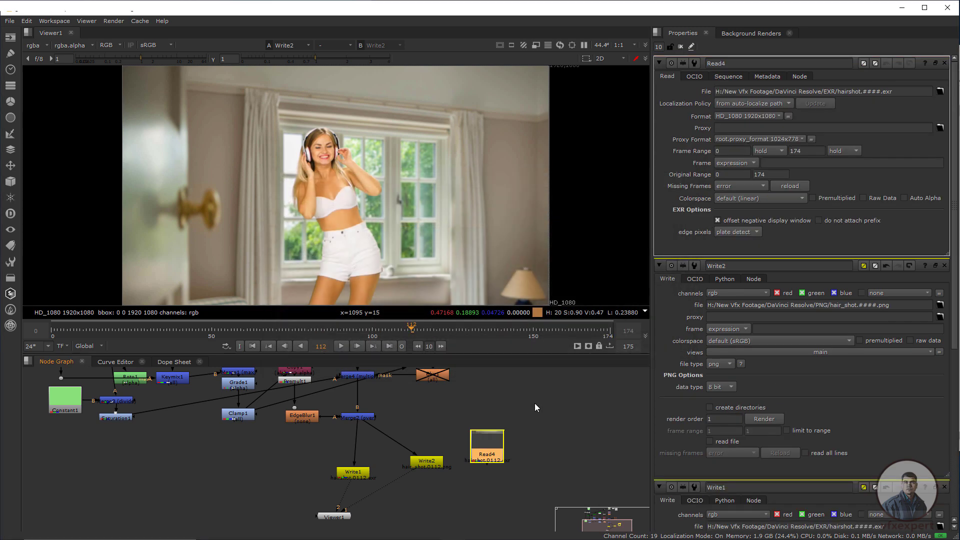
- View Merge2 on viewer input 1 and Read4 on input 2 to compare
left_click(361, 418)
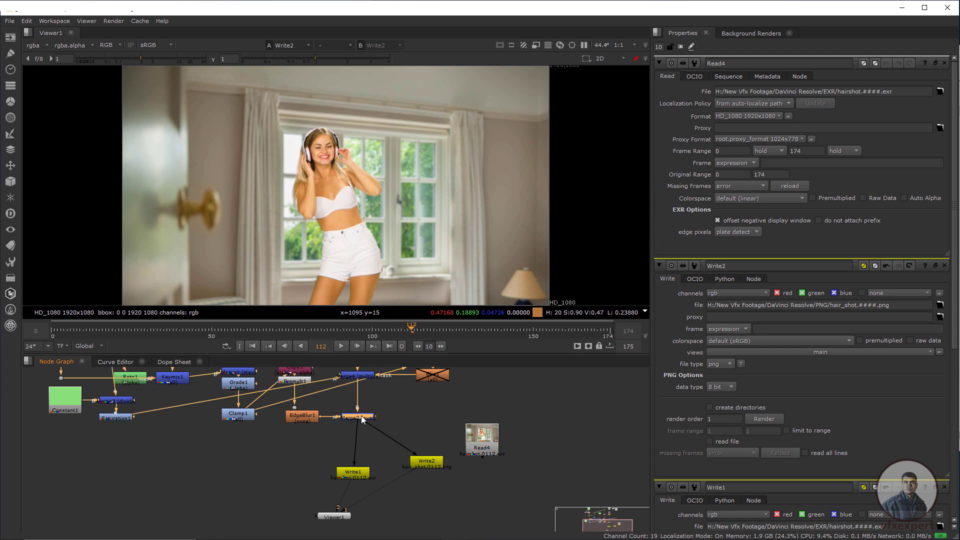
key("1")
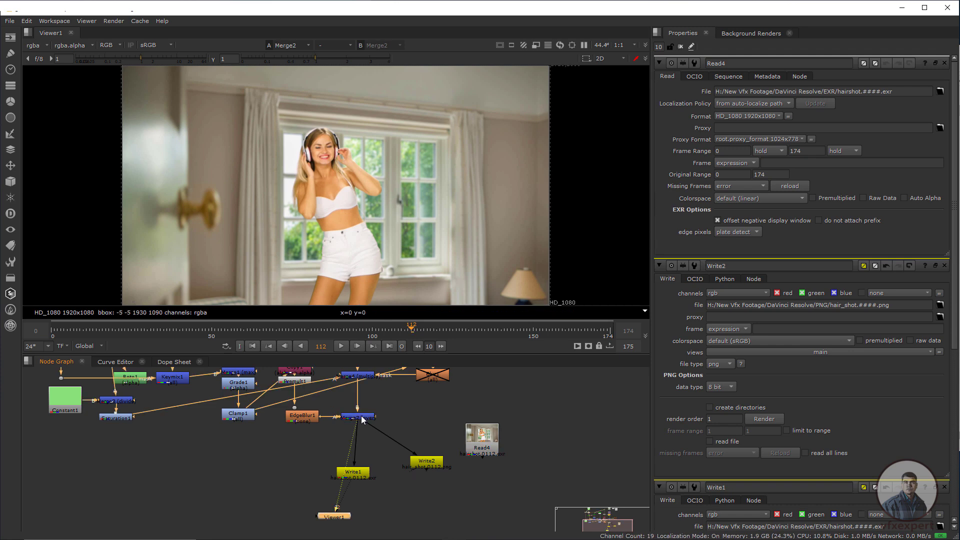
left_click(474, 442)
key("2")
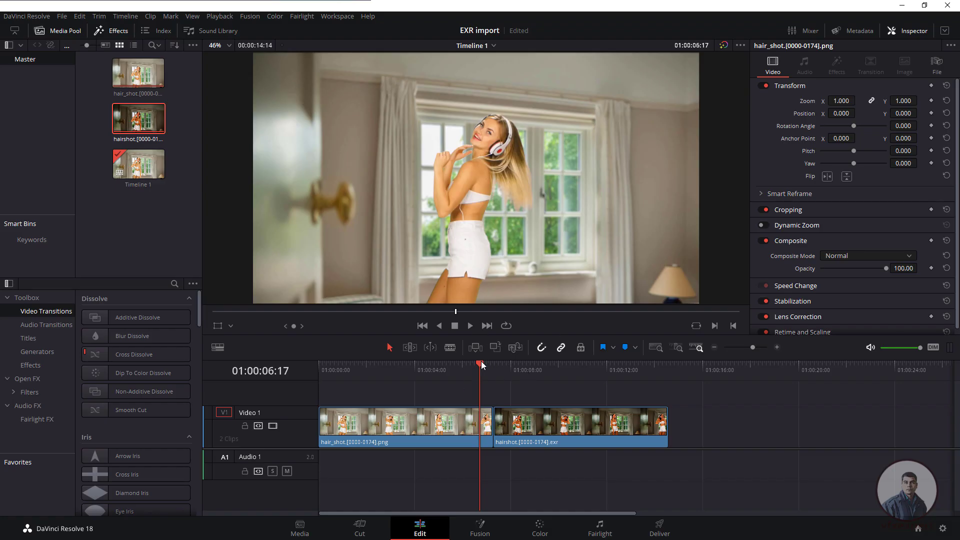
- Scrub through the PNG and EXR clips on the timeline, then go to the Media page
mouse_move(479, 364)
left_mouse_down()
mouse_move(521, 367)
mouse_move(526, 380)
mouse_move(488, 381)
left_mouse_up()
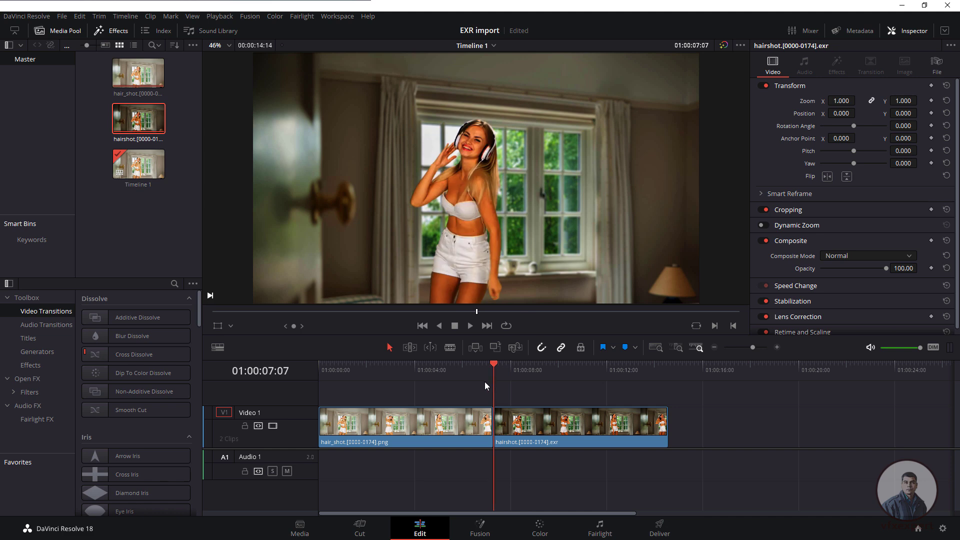
mouse_move(493, 366)
left_mouse_down()
mouse_move(474, 366)
mouse_move(510, 366)
left_mouse_up()
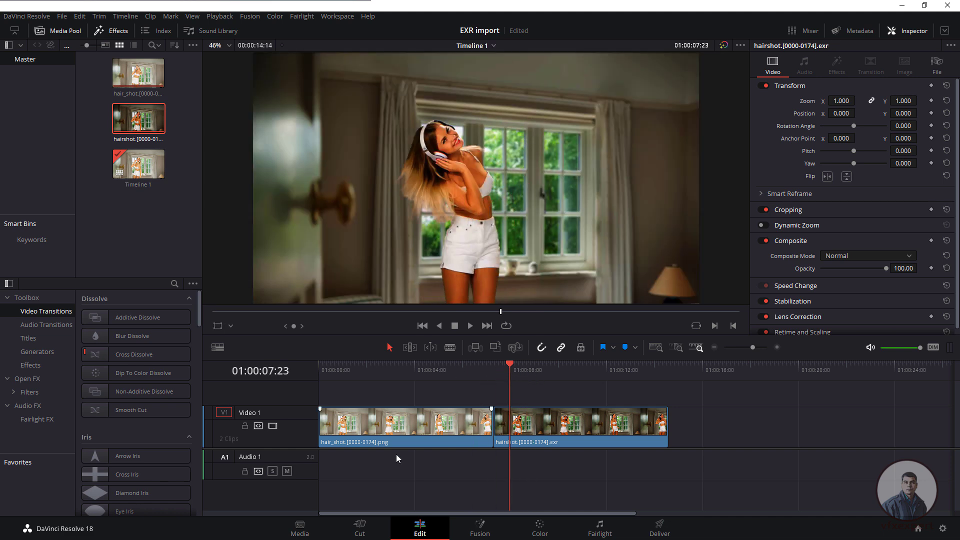
left_click(308, 529)
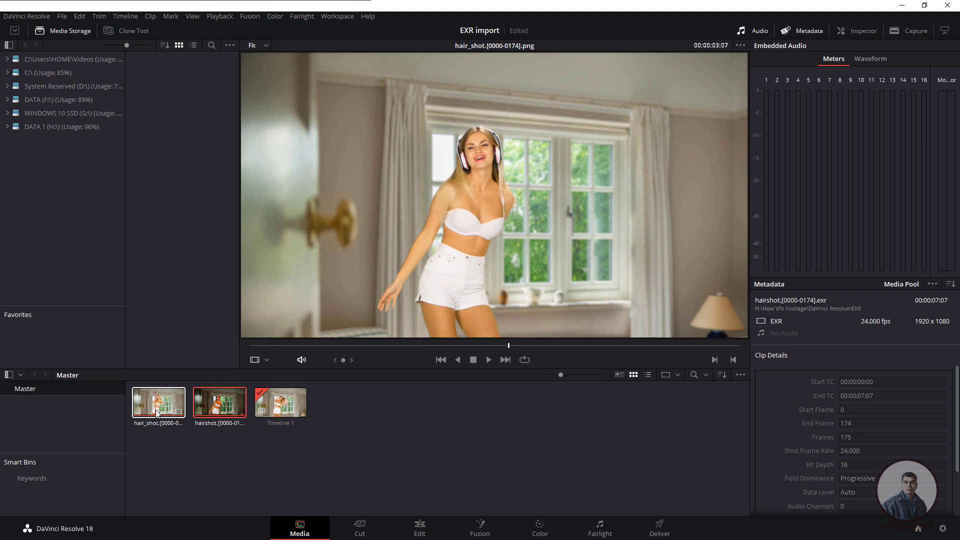
- Apply the VFX IO Linear to Gamma 2.2 LUT to the hairshot EXR clip, then return to Edit
right_click(224, 407)
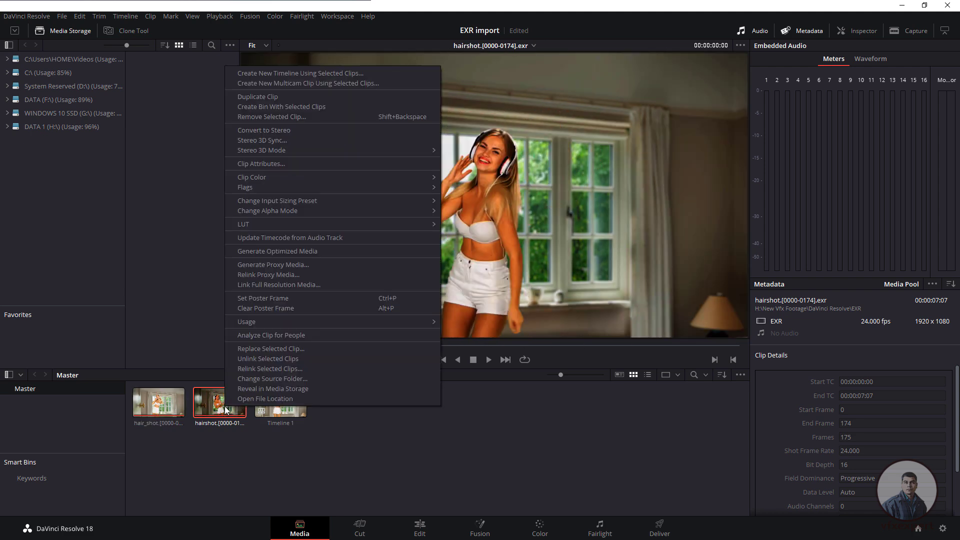
mouse_move(271, 224)
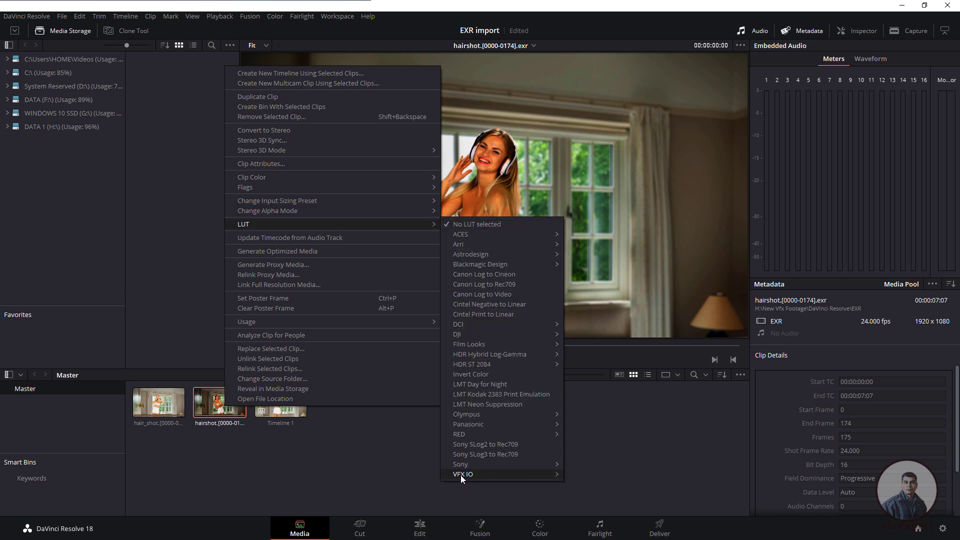
mouse_move(460, 474)
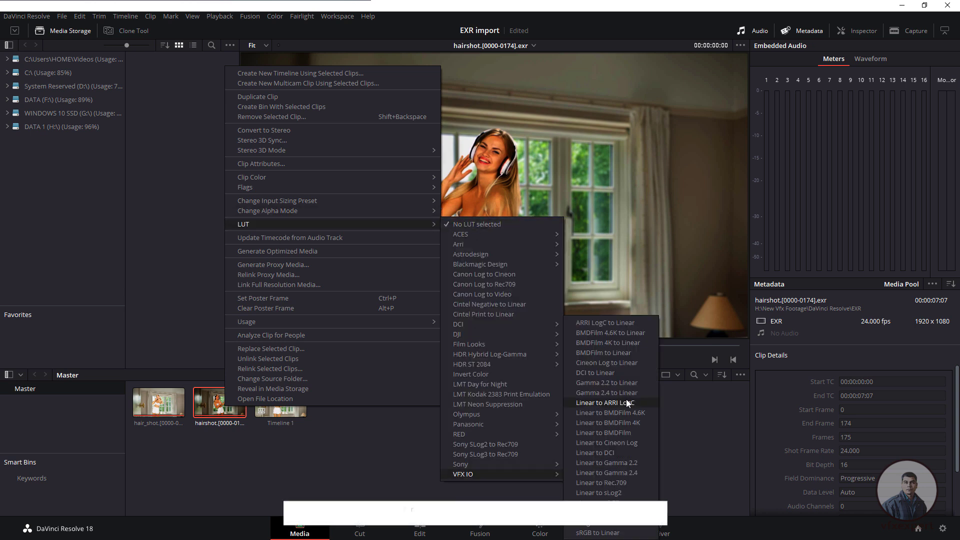
left_click(623, 464)
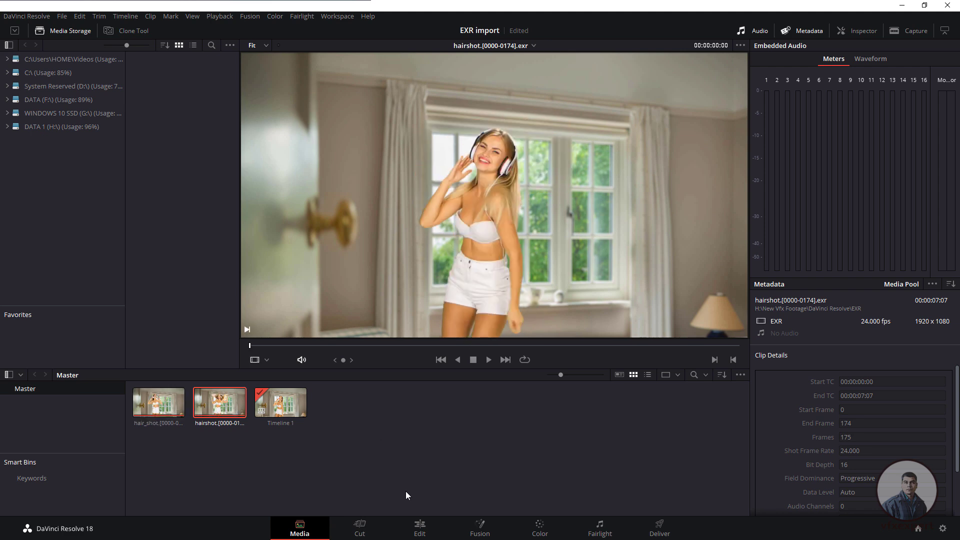
left_click(420, 526)
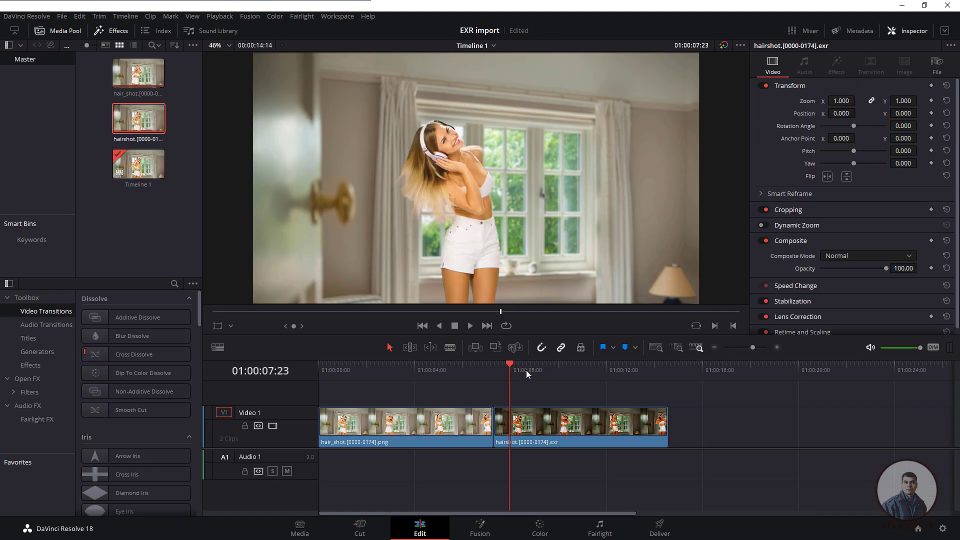
- Append hair.0000.mov to Video 1 after the EXR clip and scrub to preview it
mouse_move(516, 367)
left_mouse_down()
mouse_move(476, 370)
mouse_move(461, 391)
mouse_move(535, 375)
mouse_move(494, 383)
mouse_move(509, 370)
mouse_move(447, 371)
mouse_move(534, 375)
mouse_move(526, 383)
left_mouse_up()
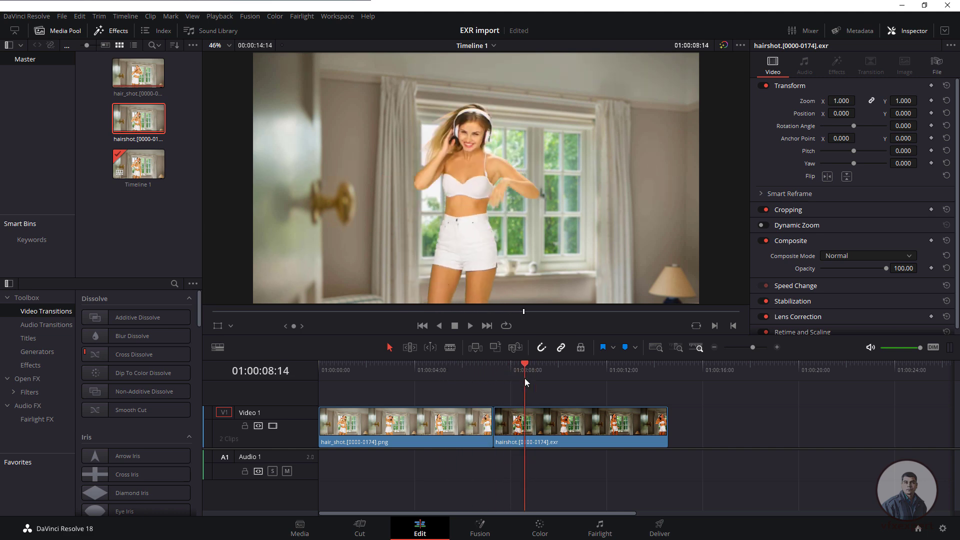
key("alt+Tab")
left_click_drag(943, 133, 672, 426)
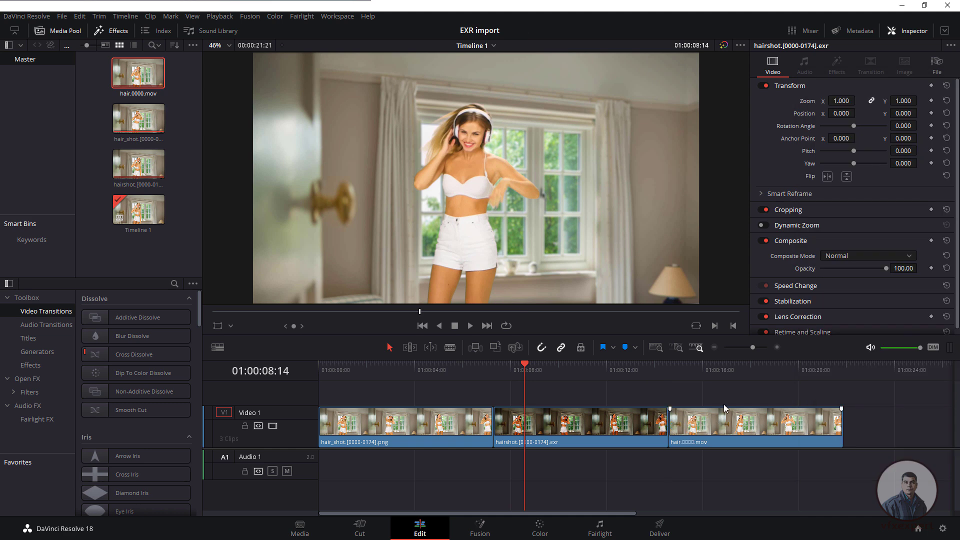
left_click_drag(604, 368, 460, 380)
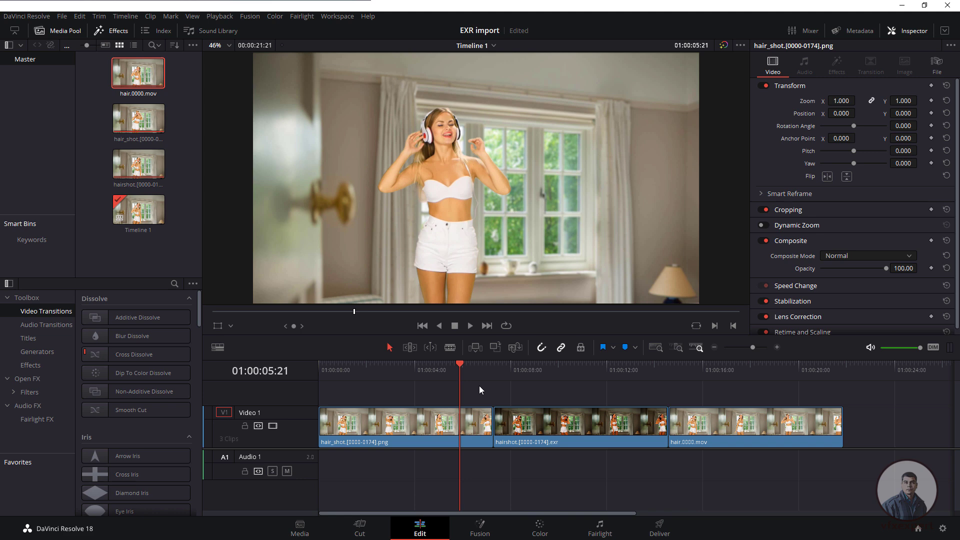
left_click(302, 529)
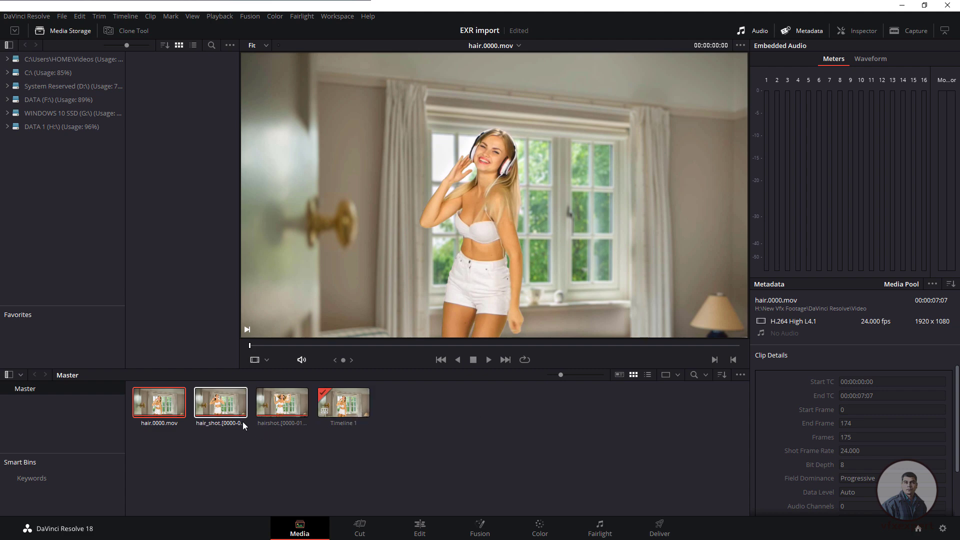
right_click(283, 409)
mouse_move(343, 221)
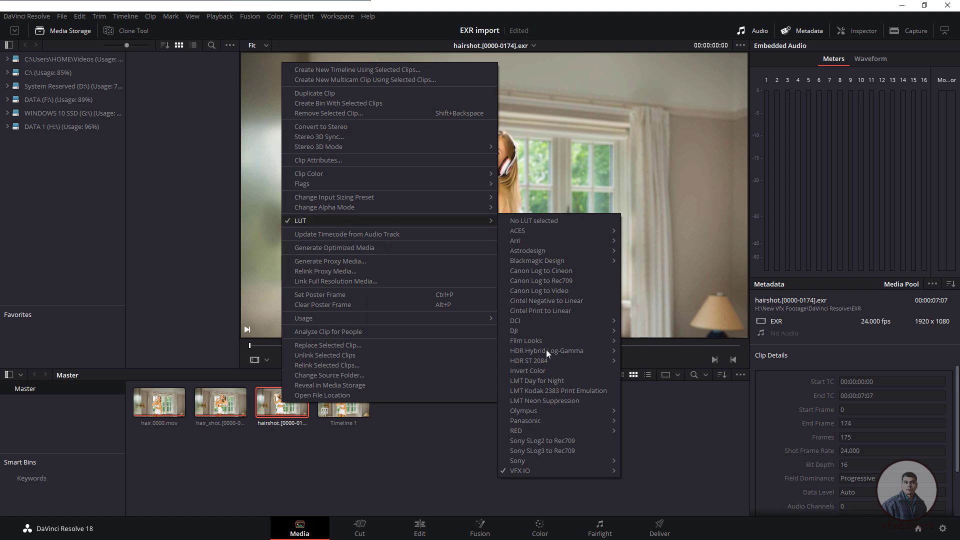
mouse_move(547, 469)
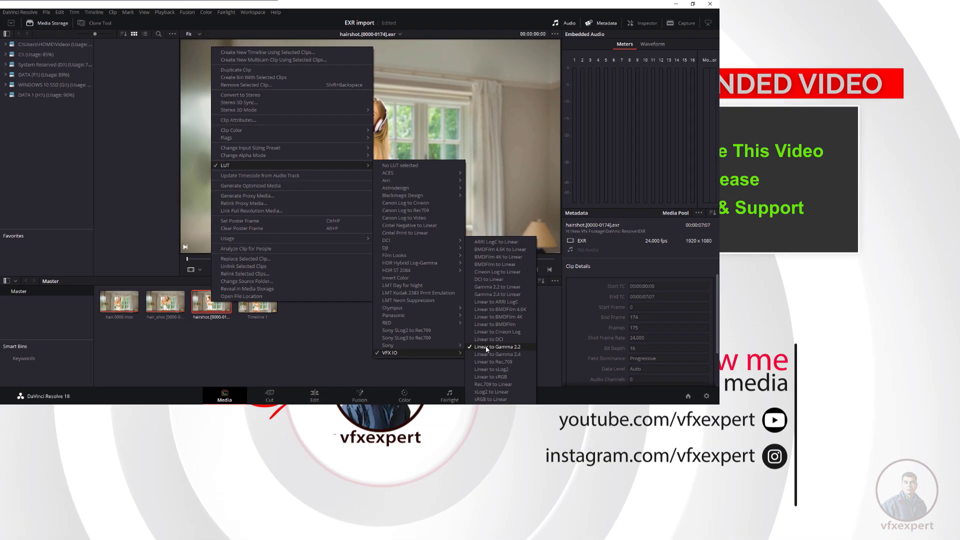
left_click(360, 470)
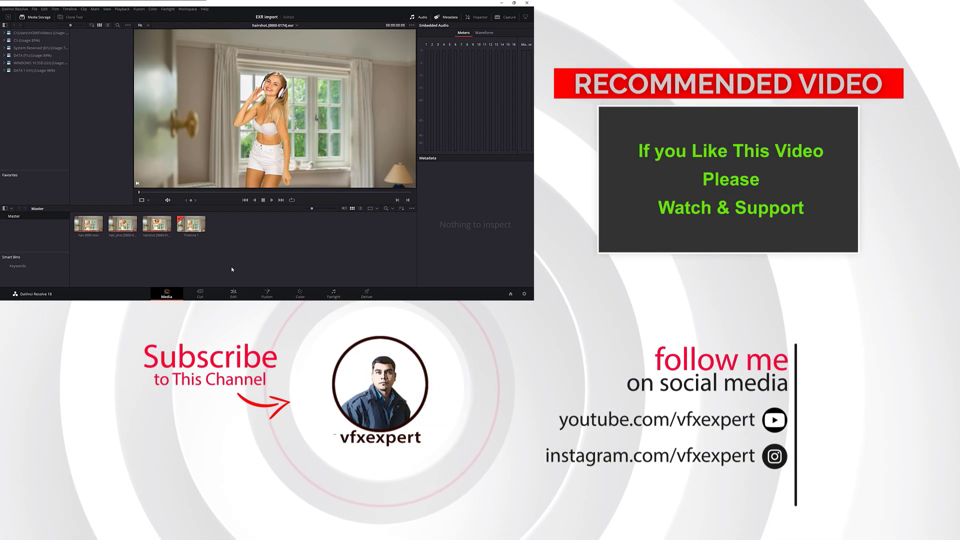
left_click(234, 293)
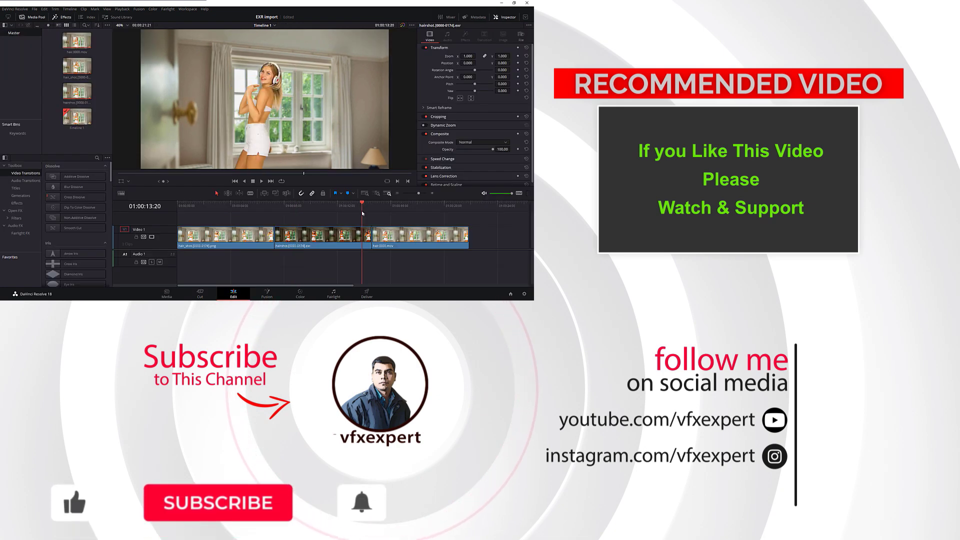